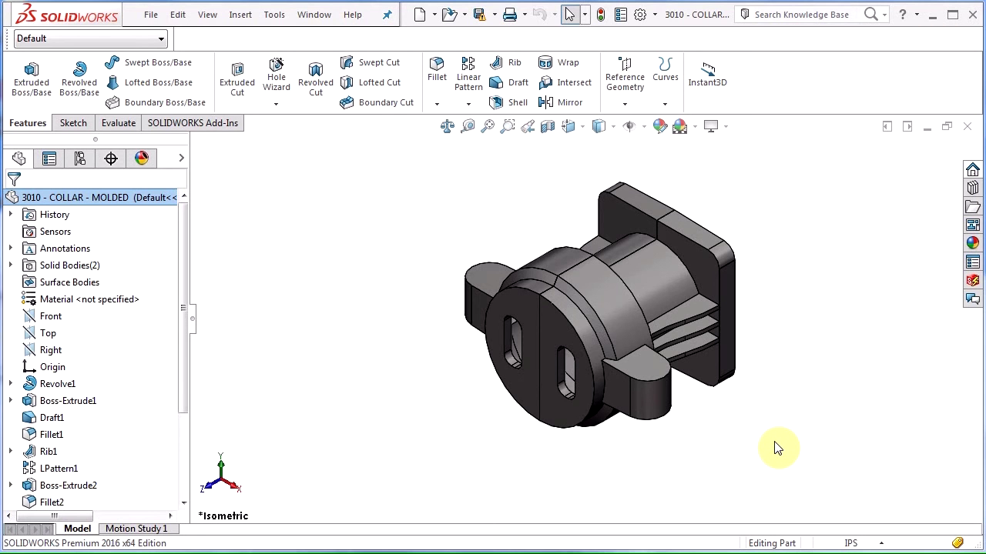
# List the collar's RIGHT and LEFT solid bodies and explode them apart with ExplView1
pyautogui.moveTo(671, 424); pyautogui.dragTo(707, 374, button='middle')
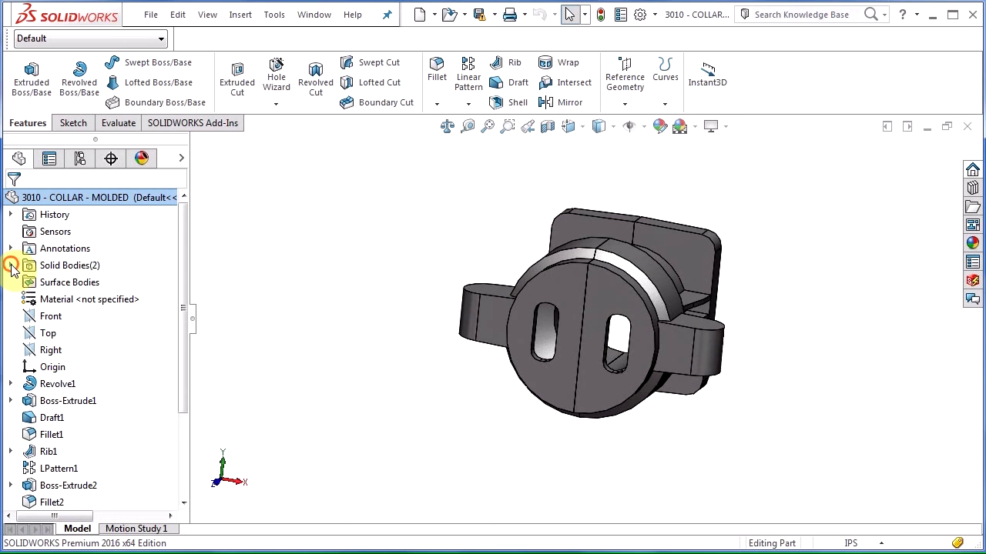
pyautogui.click(10, 265)
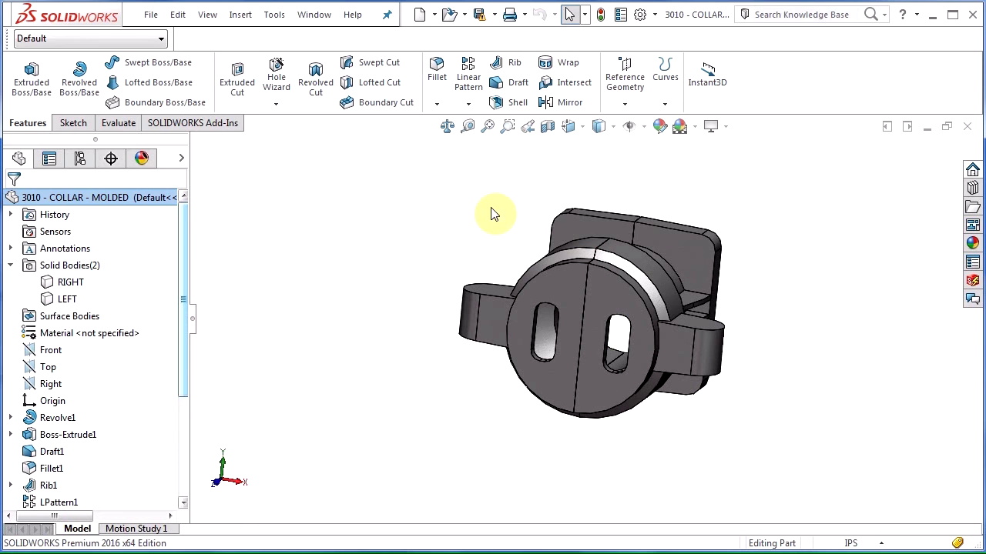
pyautogui.click(81, 158)
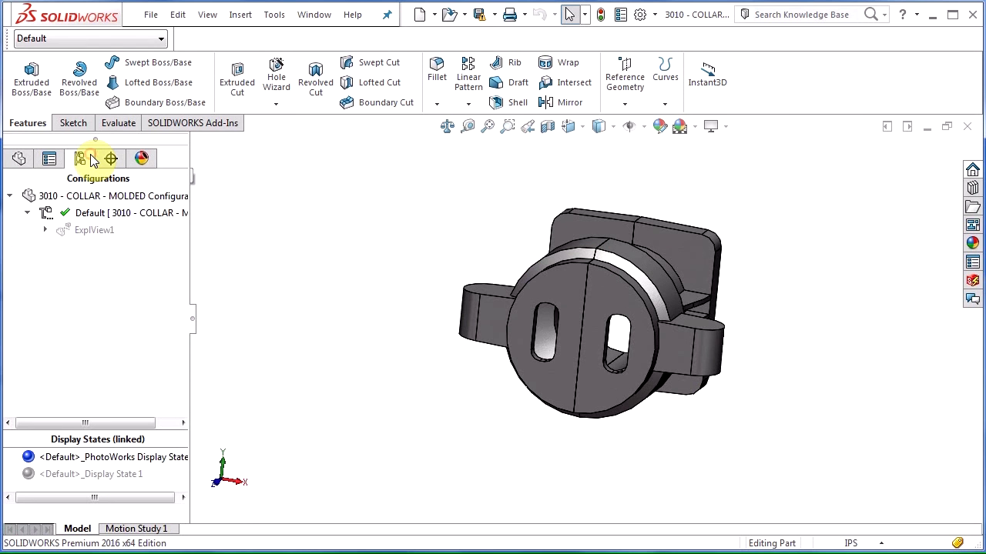
pyautogui.doubleClick(103, 231)
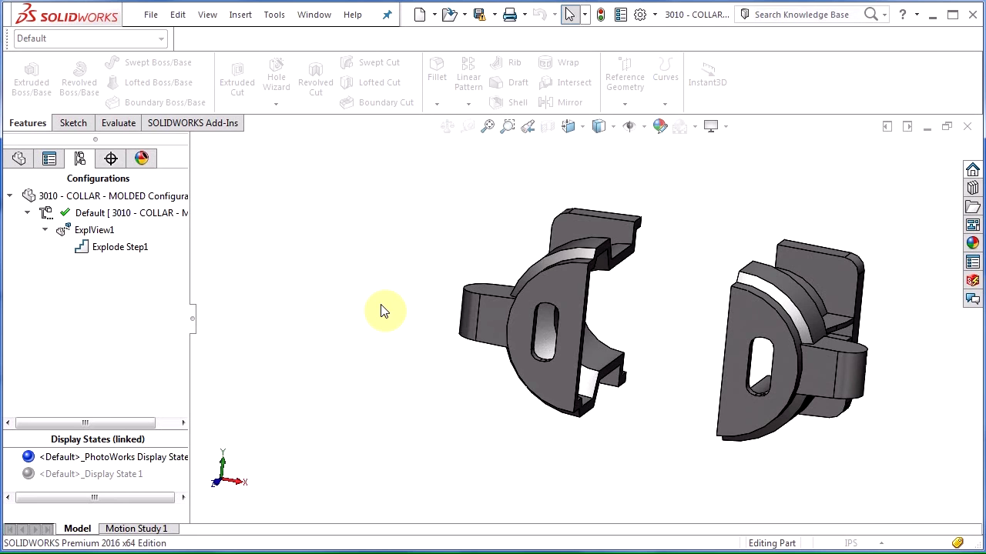
# Inspect the left half's cut face in isometric view, then collapse ExplView1 to rejoin the halves
pyautogui.hotkey('ctrl', '7')
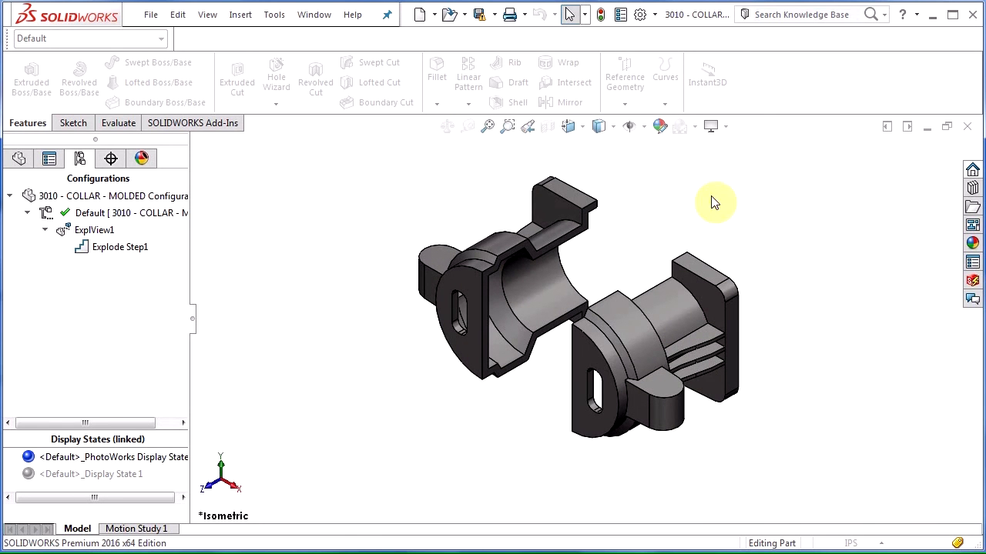
pyautogui.scroll(-2, 614, 275)
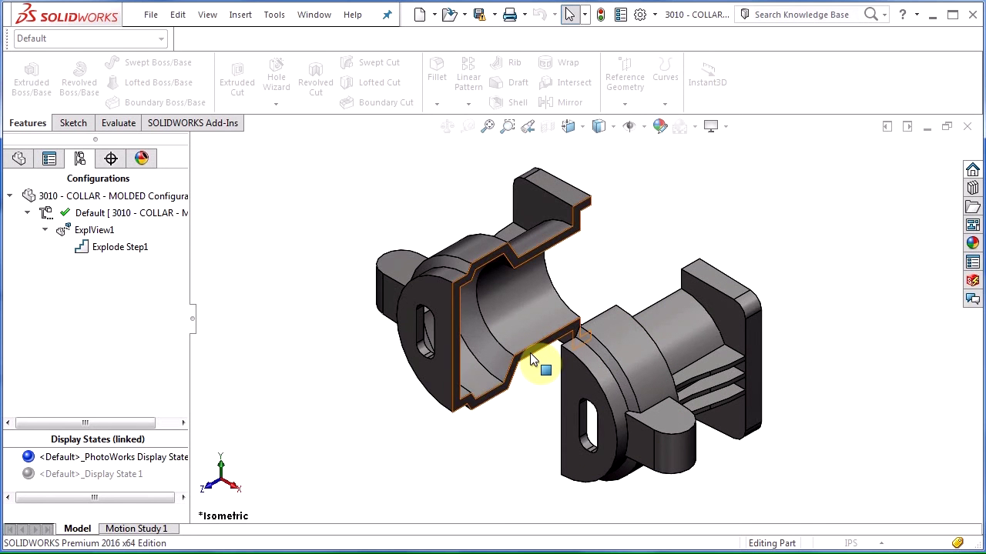
pyautogui.click(531, 352)
pyautogui.click(522, 420)
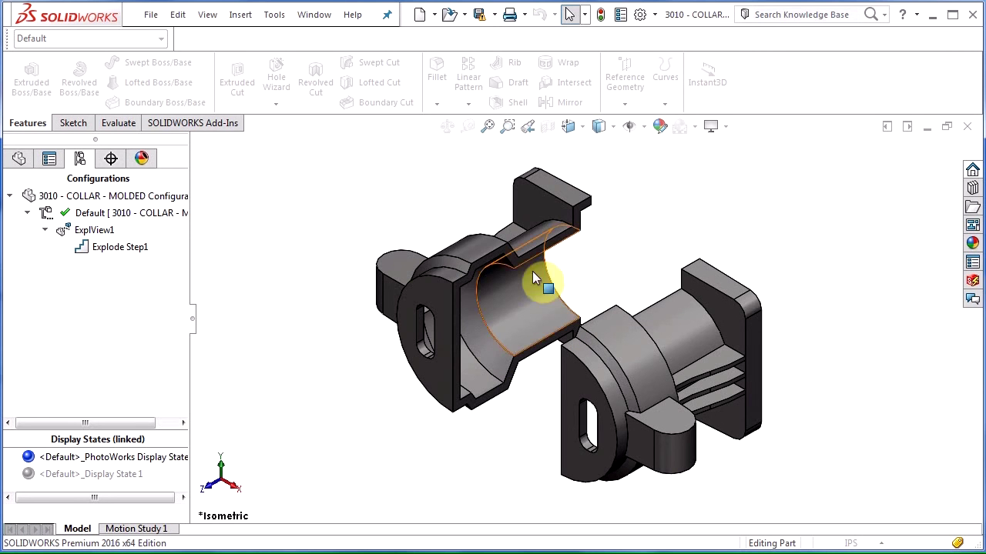
pyautogui.doubleClick(94, 230)
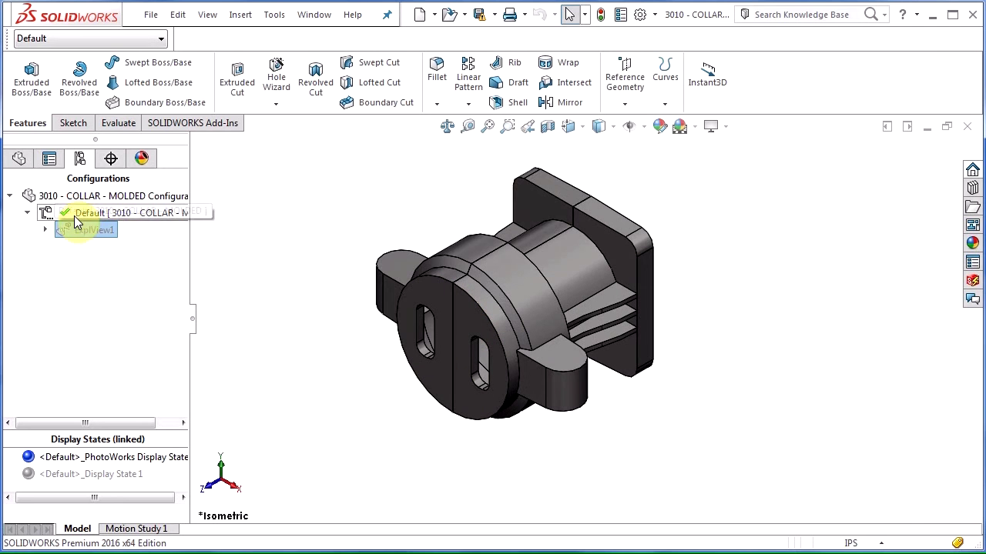
# Switch back to the FeatureManager tree and show the Evaluate tools
pyautogui.click(18, 160)
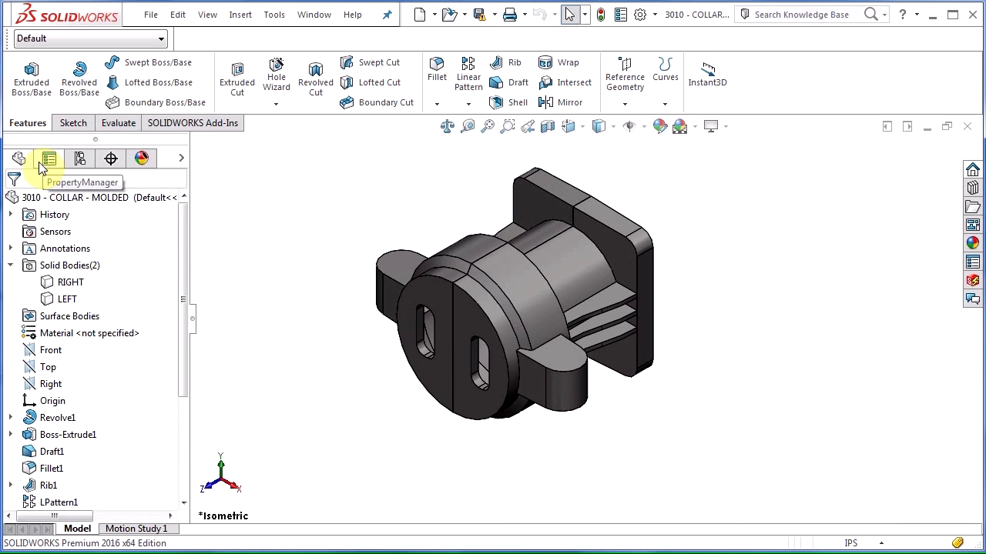
pyautogui.click(122, 128)
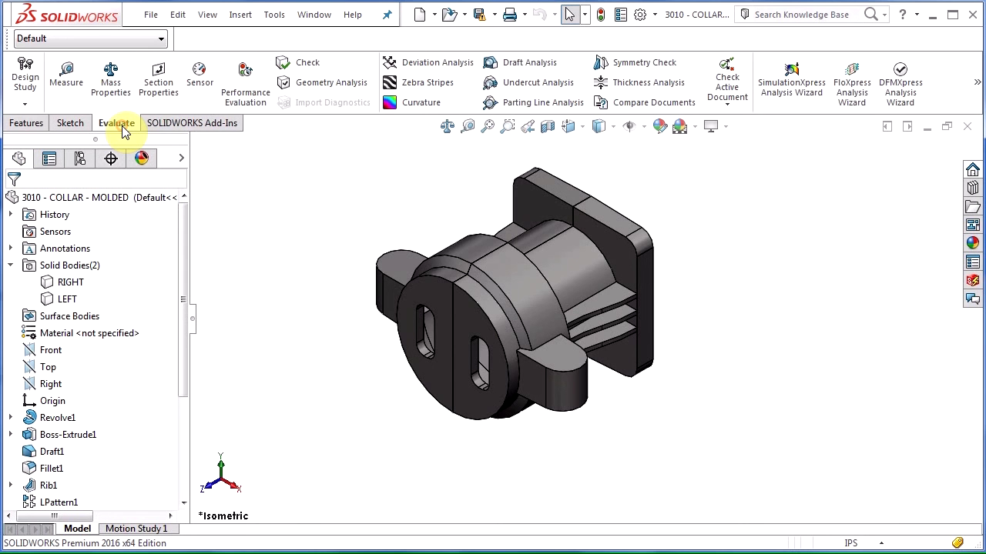
# Launch Undercut Analysis and select the RIGHT body as the part to evaluate
pyautogui.click(532, 84)
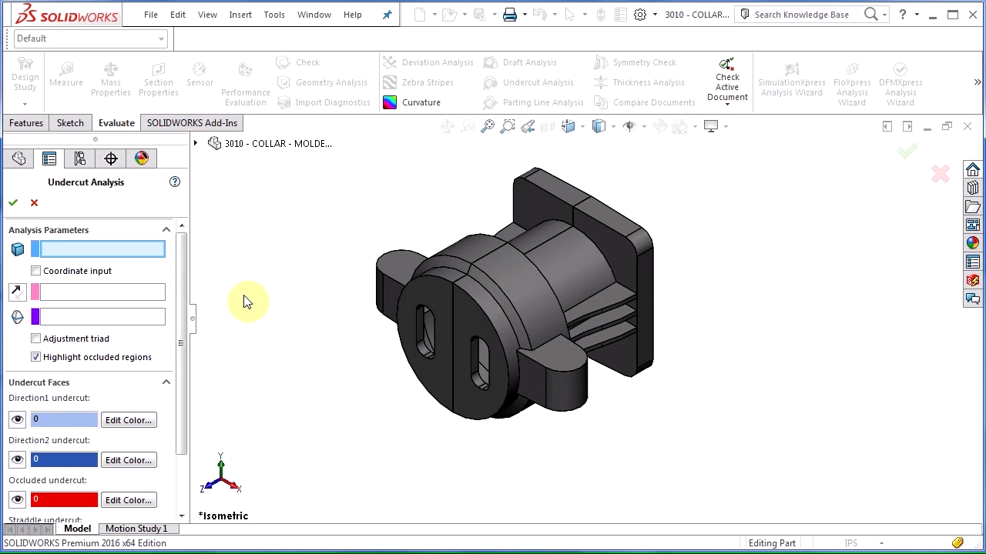
pyautogui.click(493, 311)
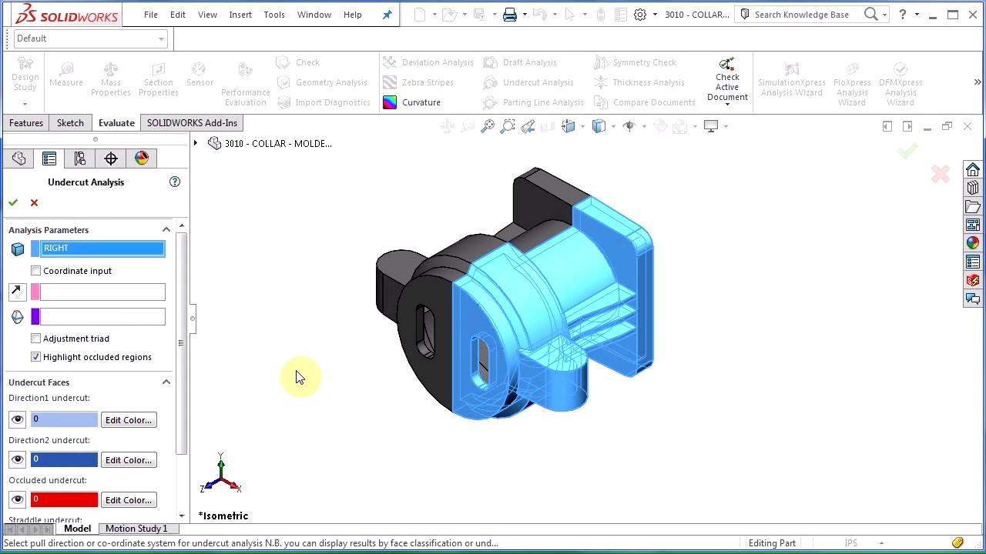
# Set the Right plane as the pull direction from the flyout feature tree
pyautogui.click(122, 293)
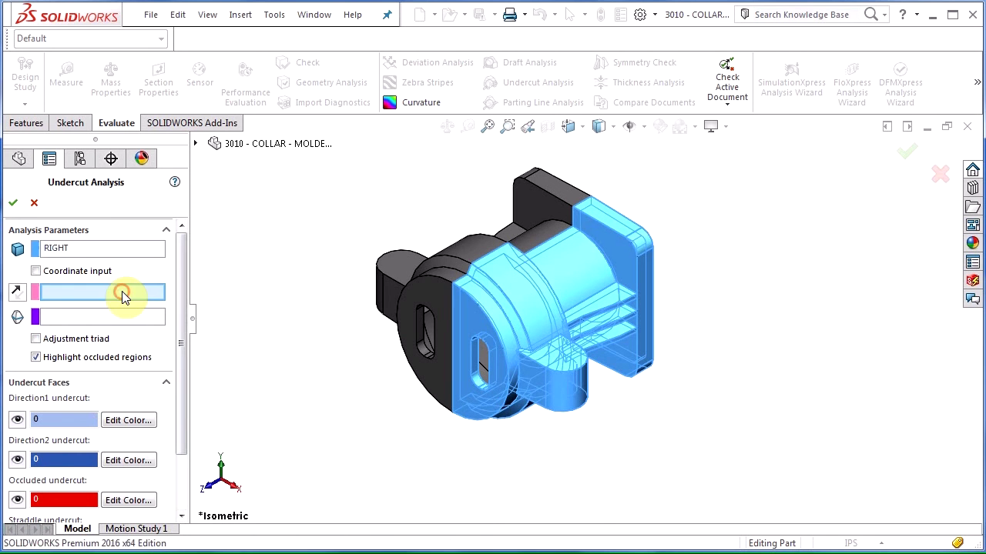
pyautogui.click(195, 144)
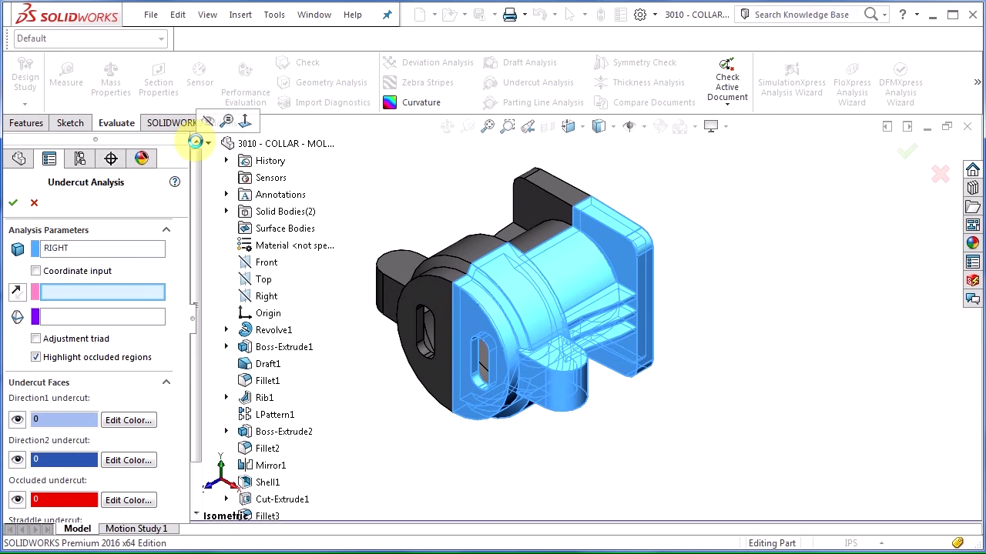
pyautogui.click(266, 298)
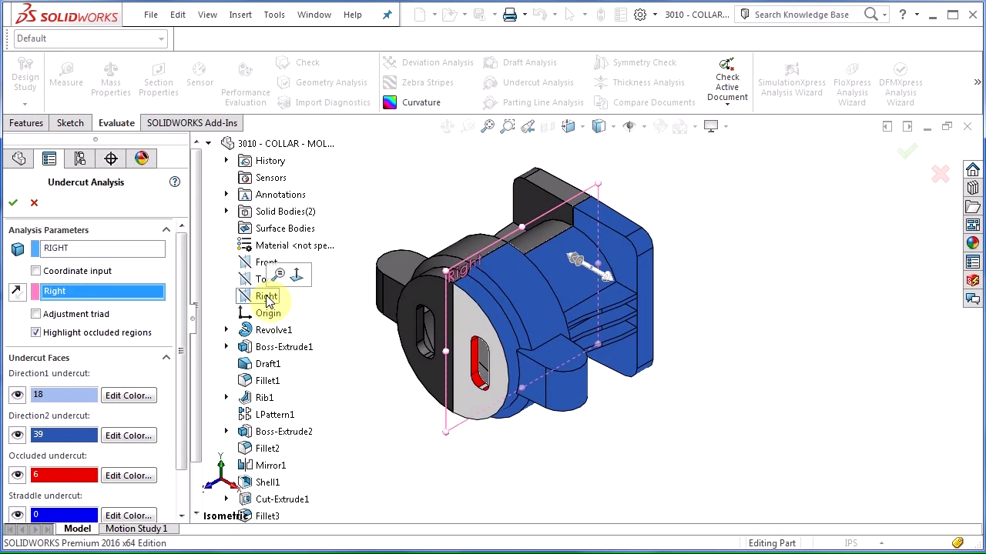
pyautogui.click(198, 144)
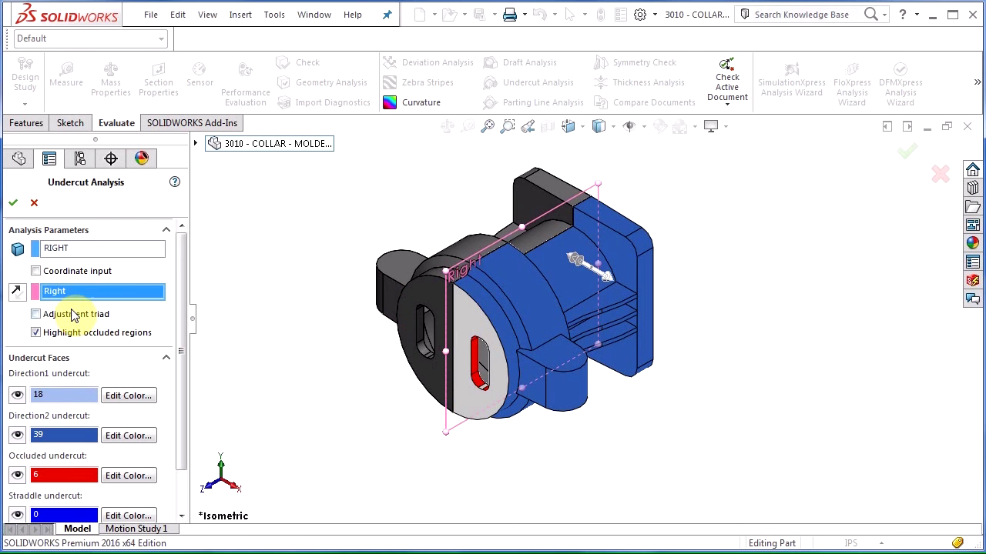
# Try reversing the pull direction and tilting it with the Adjustment triad, then clear the triad
pyautogui.click(17, 292)
pyautogui.click(17, 292)
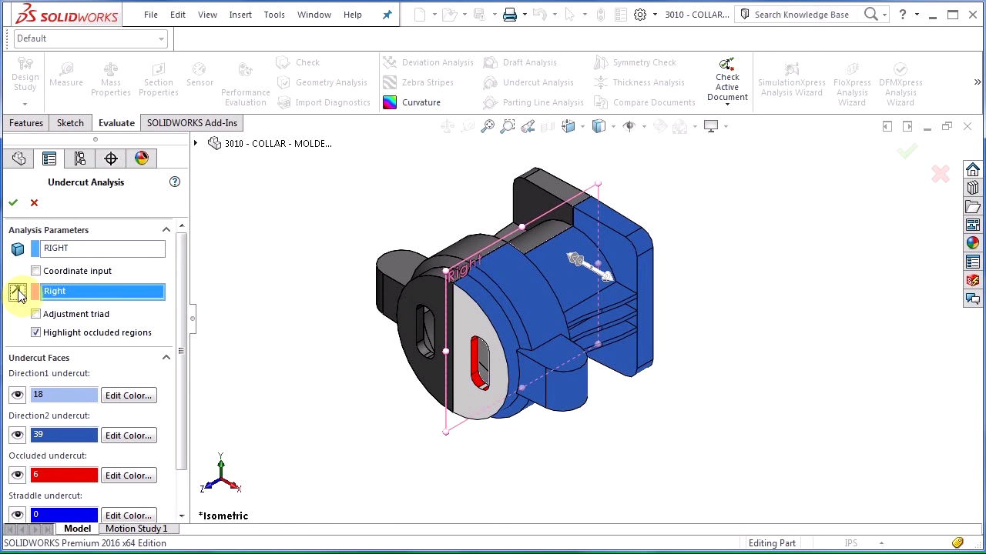
pyautogui.click(77, 315)
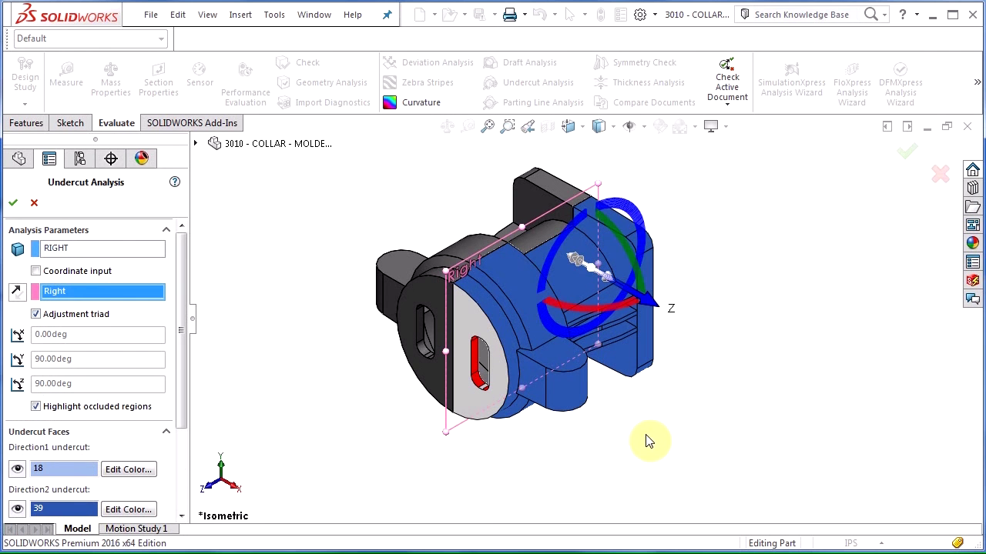
pyautogui.moveTo(634, 262)
pyautogui.mouseDown()
pyautogui.moveTo(647, 304)
pyautogui.moveTo(630, 258)
pyautogui.moveTo(635, 279)
pyautogui.mouseUp()
pyautogui.click(34, 315)
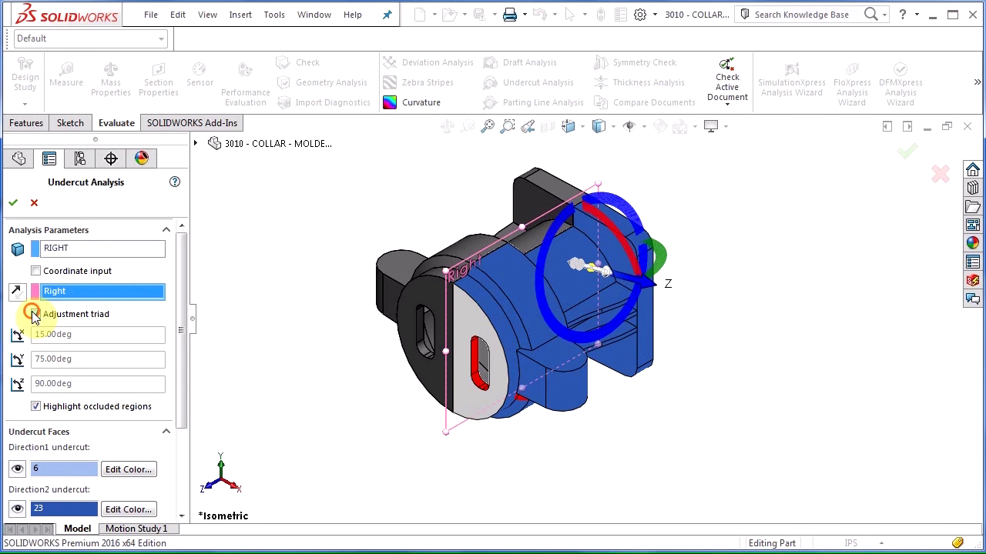
pyautogui.click(16, 293)
pyautogui.click(18, 293)
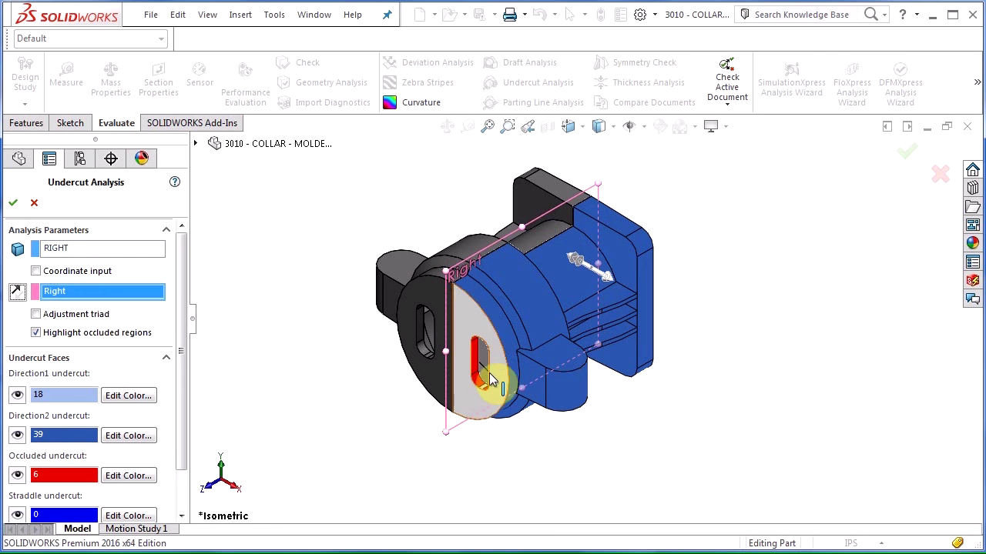
pyautogui.moveTo(183, 329); pyautogui.dragTo(190, 385)
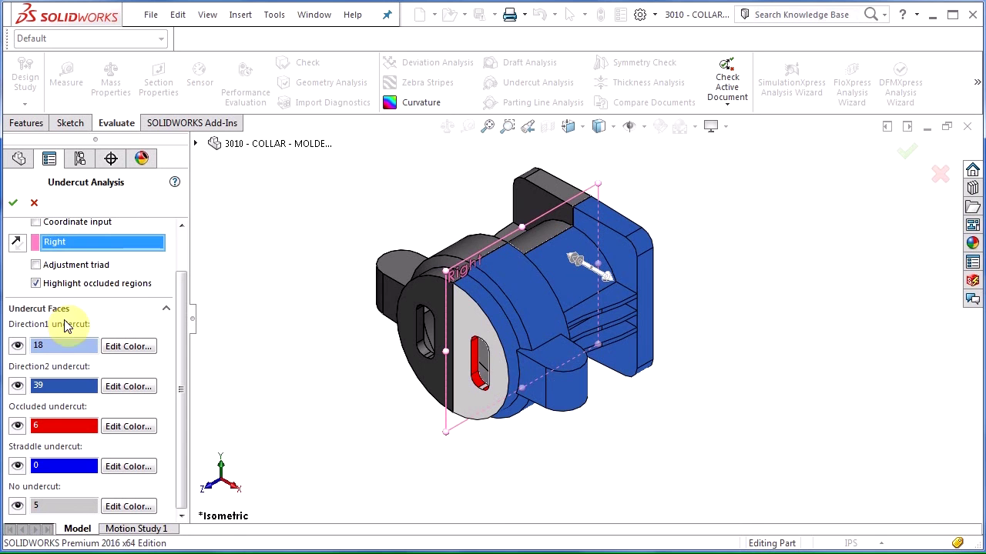
# Toggle the Direction2 undercut faces off and on, then zoom into the slot's red occluded faces
pyautogui.click(17, 386)
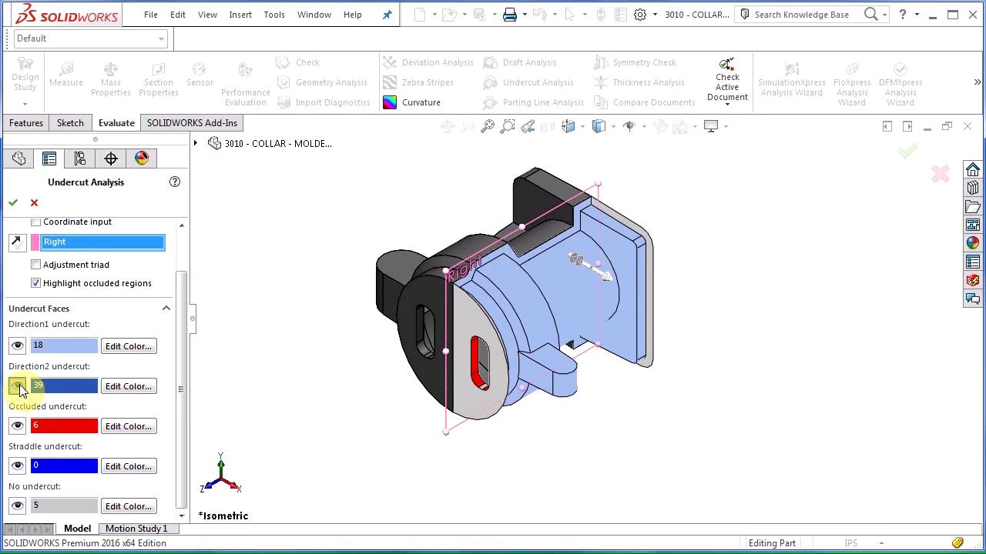
pyautogui.click(18, 387)
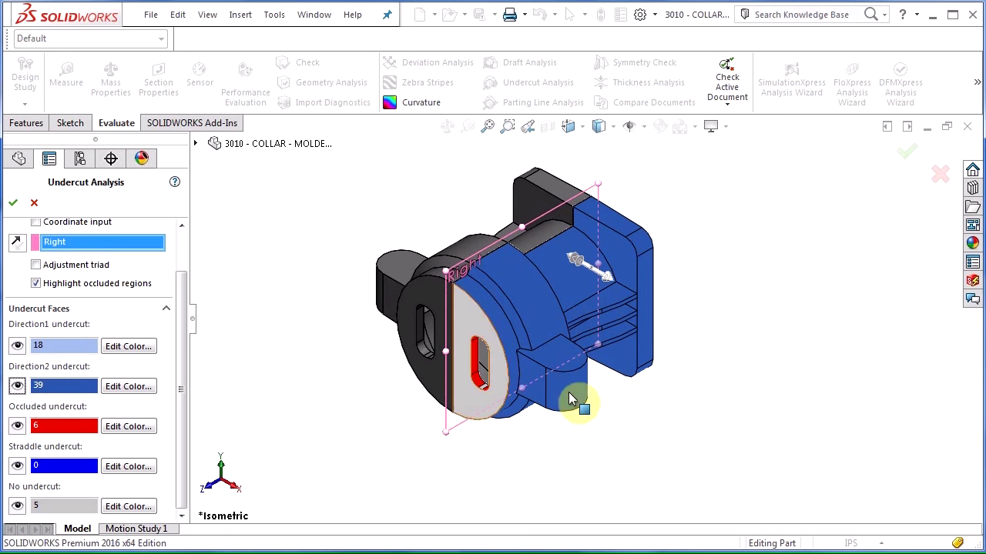
pyautogui.scroll(2, 506, 343)
pyautogui.scroll(2, 497, 400)
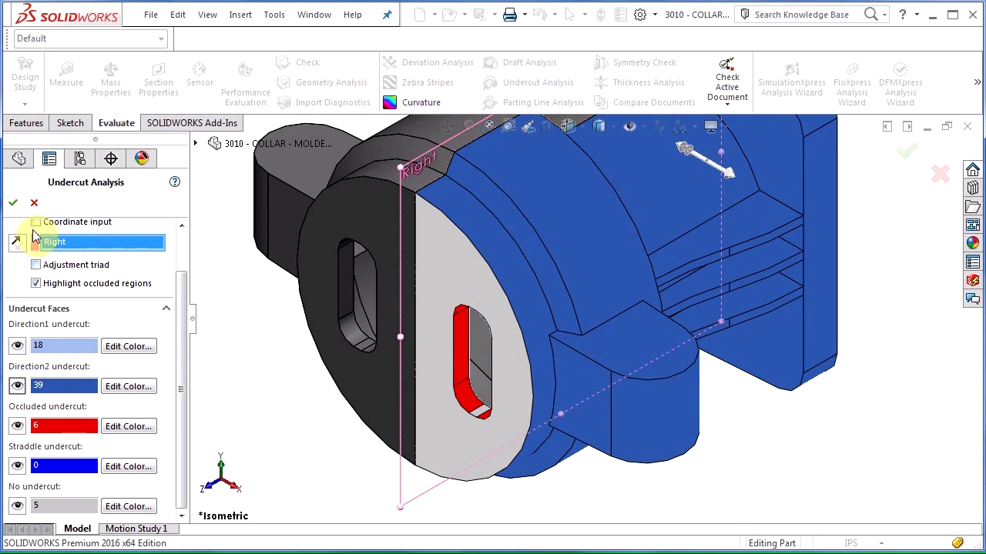
# Accept the Undercut Analysis to keep the face-count legend and zoom to fit
pyautogui.click(13, 203)
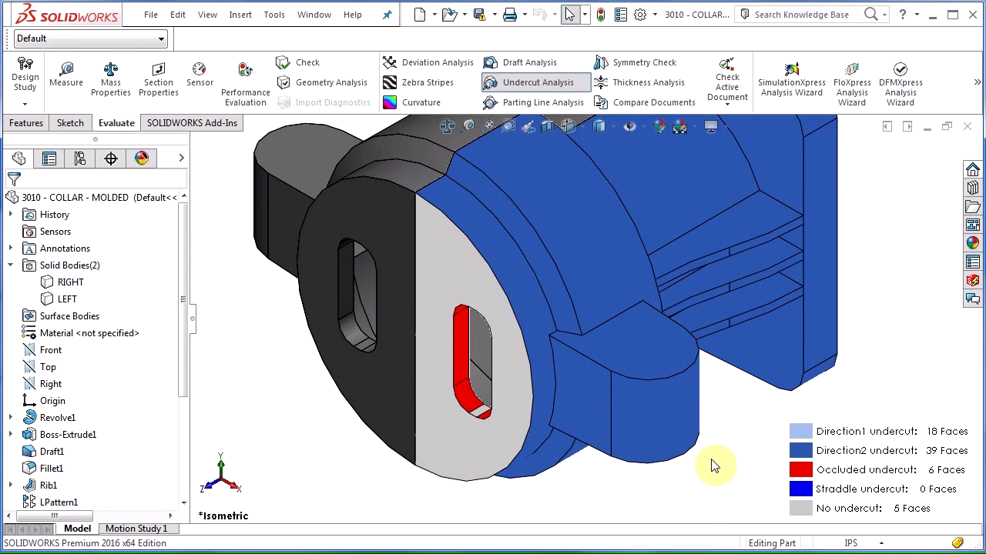
pyautogui.press('f')
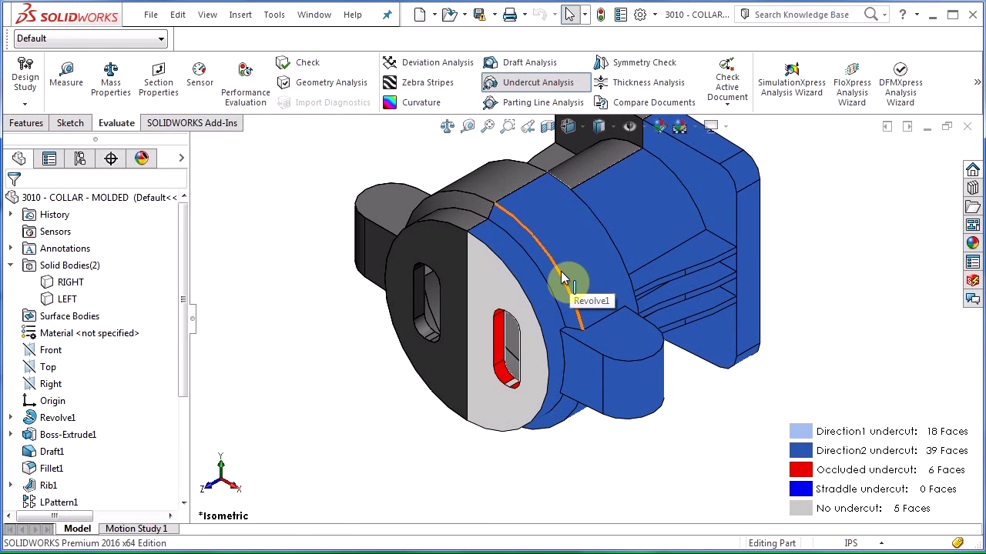
# Toggle Undercut Analysis off to clear the colours and face-count legend
pyautogui.click(516, 90)
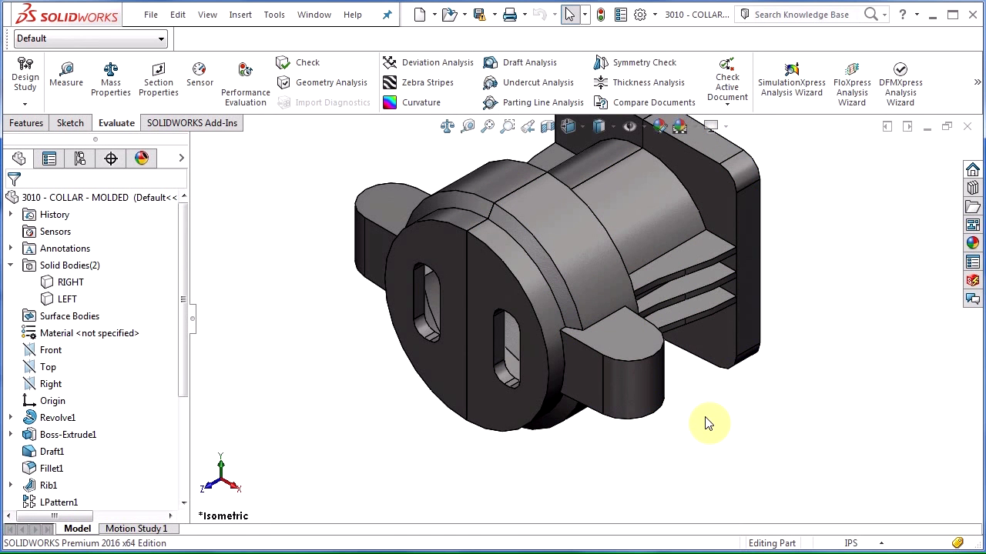